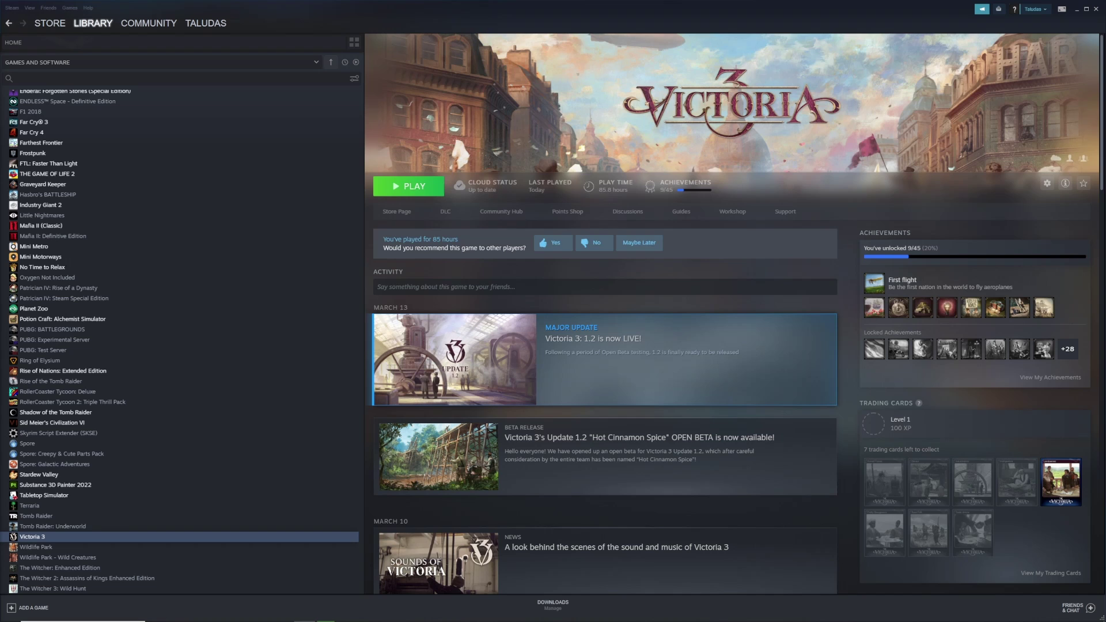
Step: Open Victoria 3 from the Steam library and show the playsets in its Paradox launcher
left_click(87, 42)
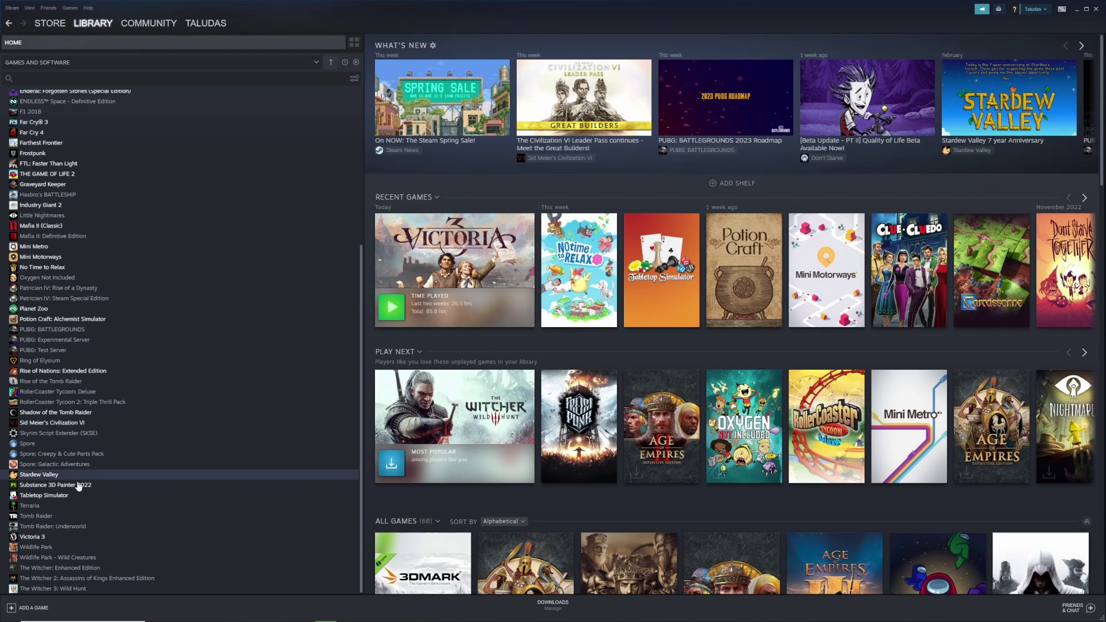
left_click(53, 537)
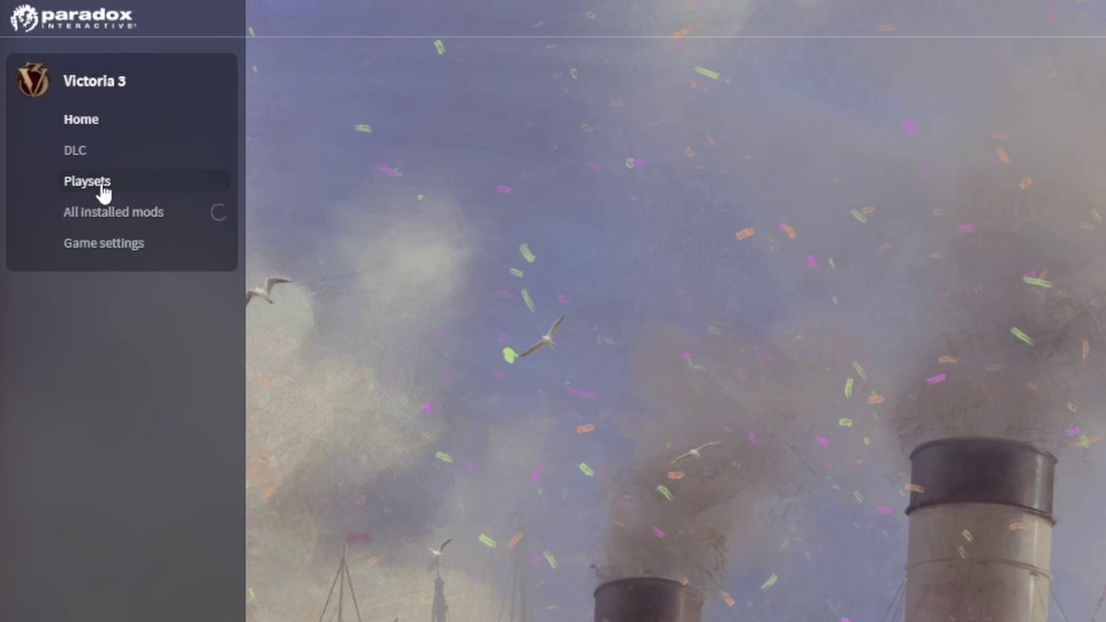
left_click(135, 249)
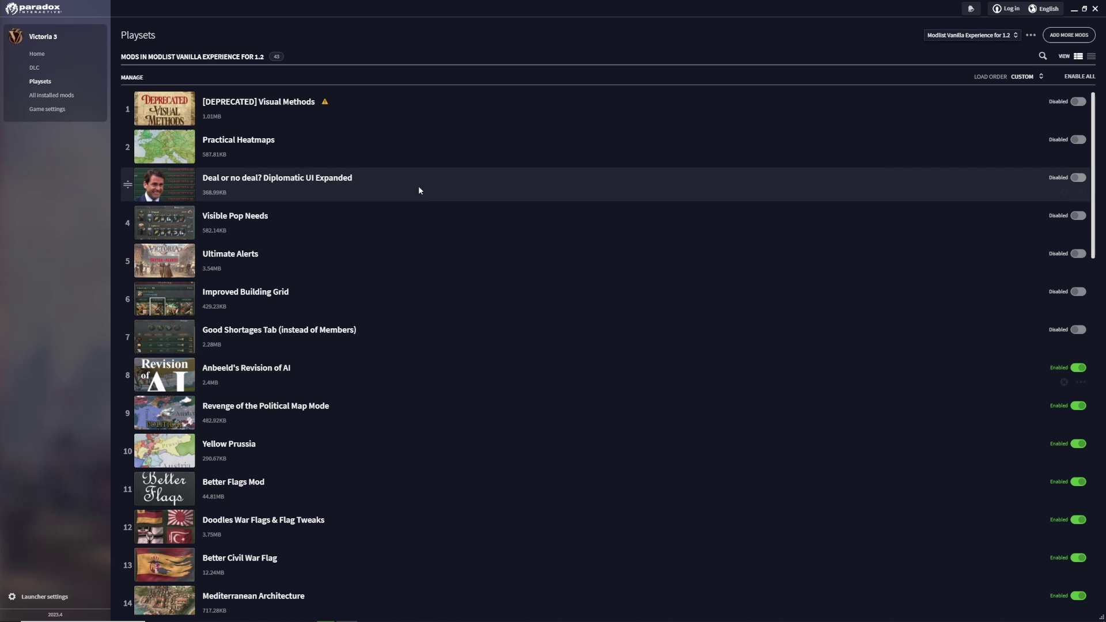
Step: Create a new playset named "Tutorial Modlist"
scroll(415, 271, "down", 5)
scroll(423, 270, "up", 6)
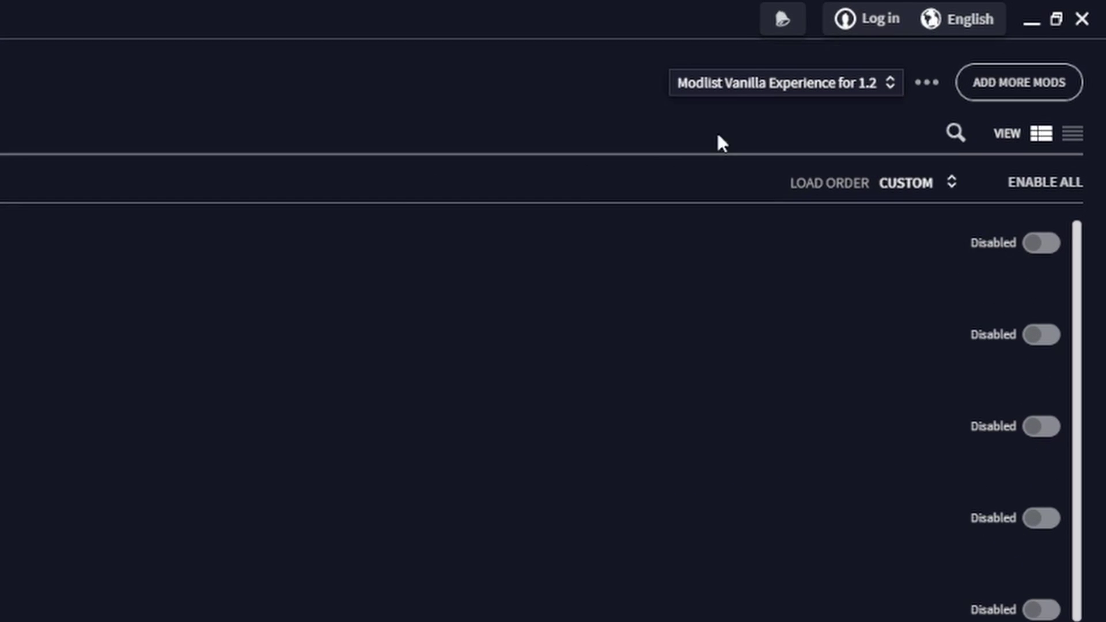
left_click(887, 92)
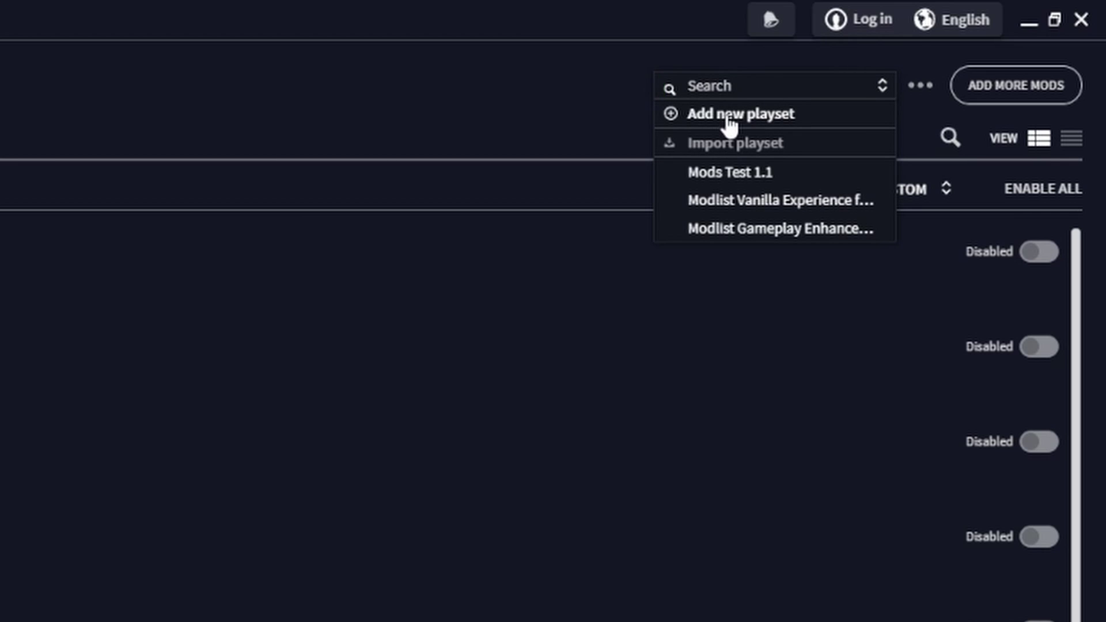
left_click(729, 116)
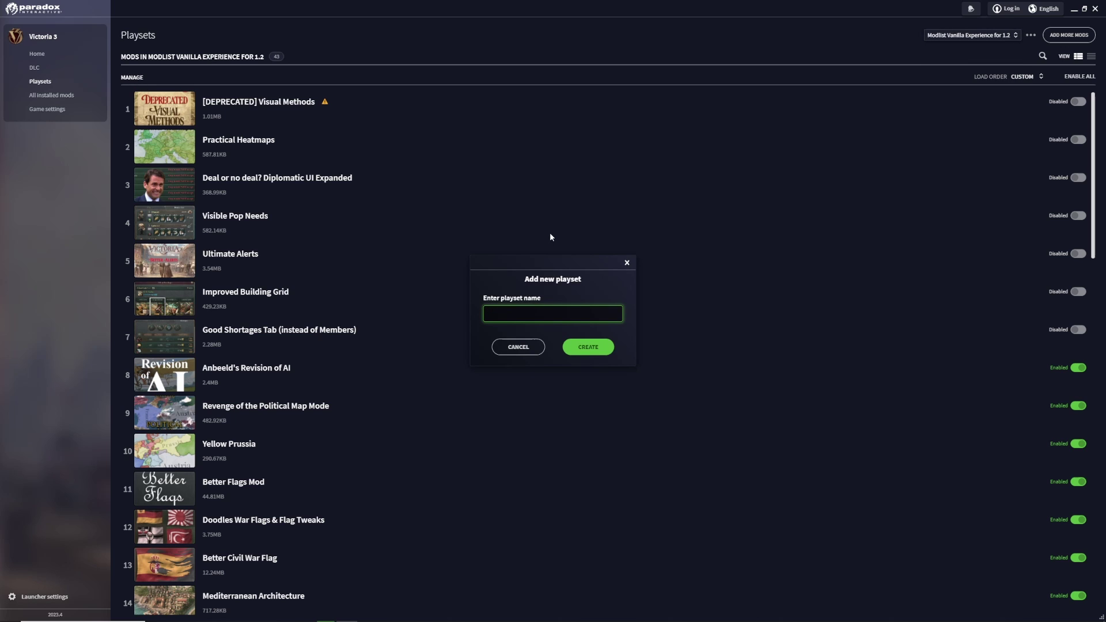
type("Tutorial Modlist")
left_click(605, 346)
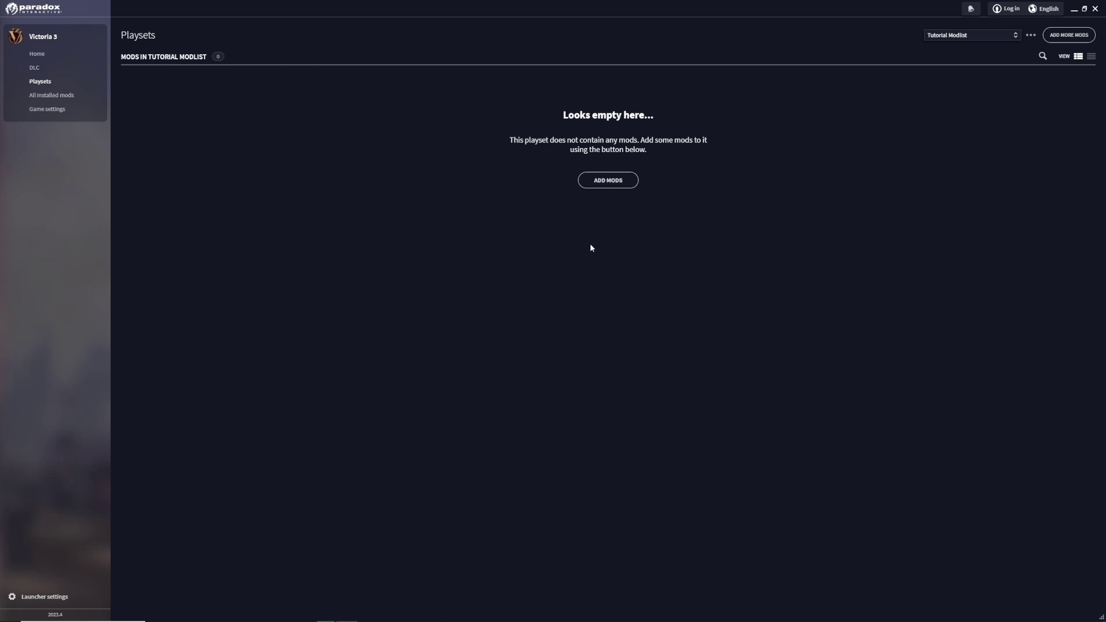
Step: Add the installed mod Anbeeld's Revision of AI to the empty Tutorial Modlist playset
left_click(609, 180)
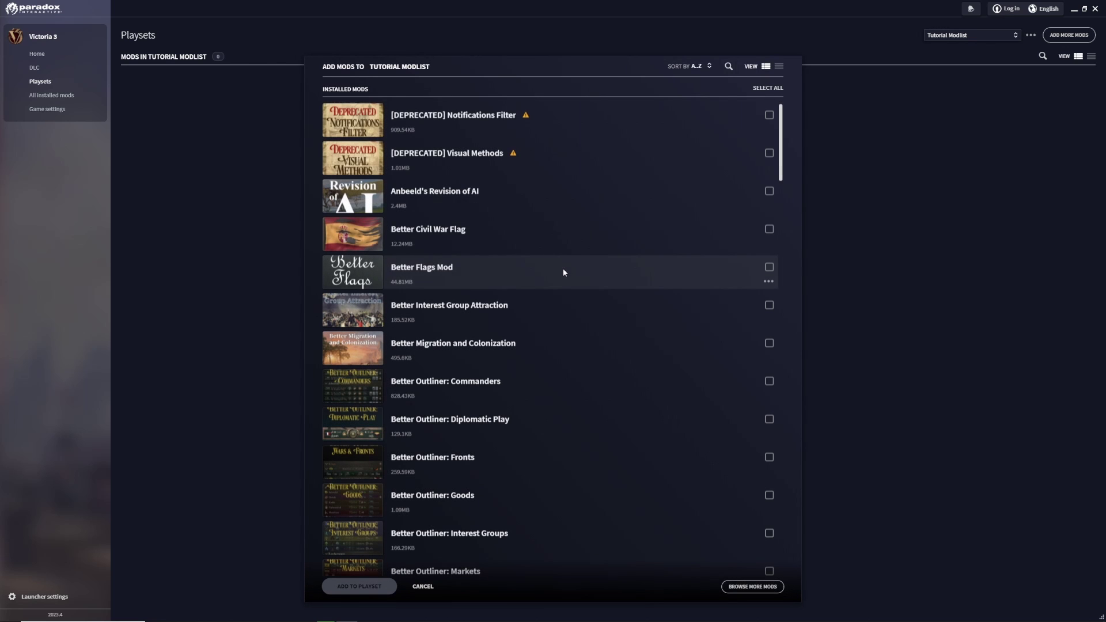
scroll(781, 144, "down", 3)
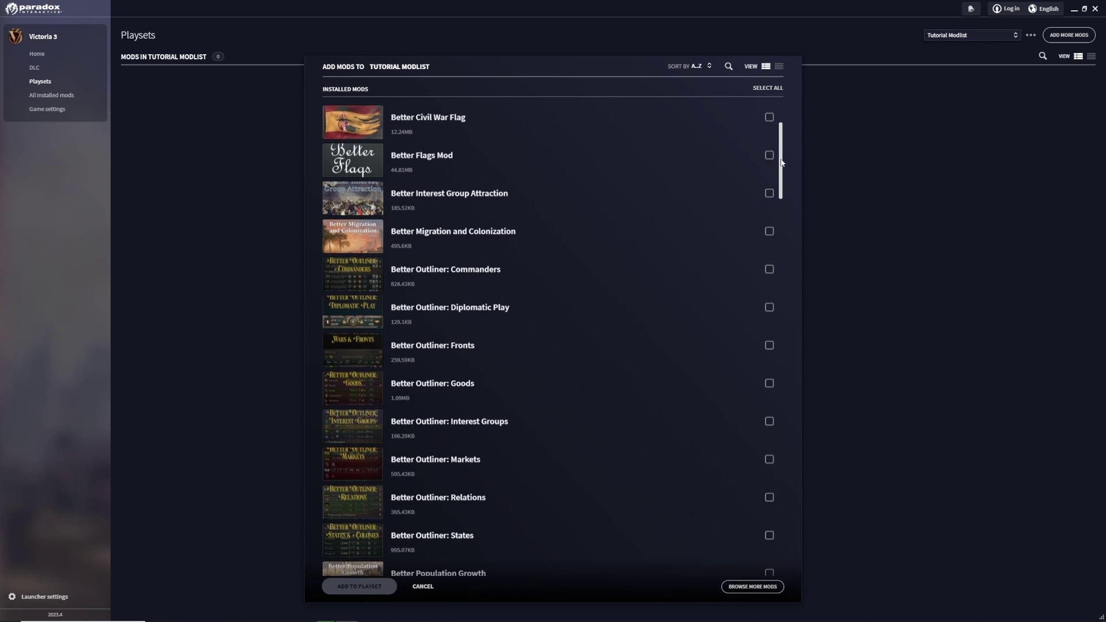
scroll(783, 122, "up", 3)
scroll(784, 143, "down", 3)
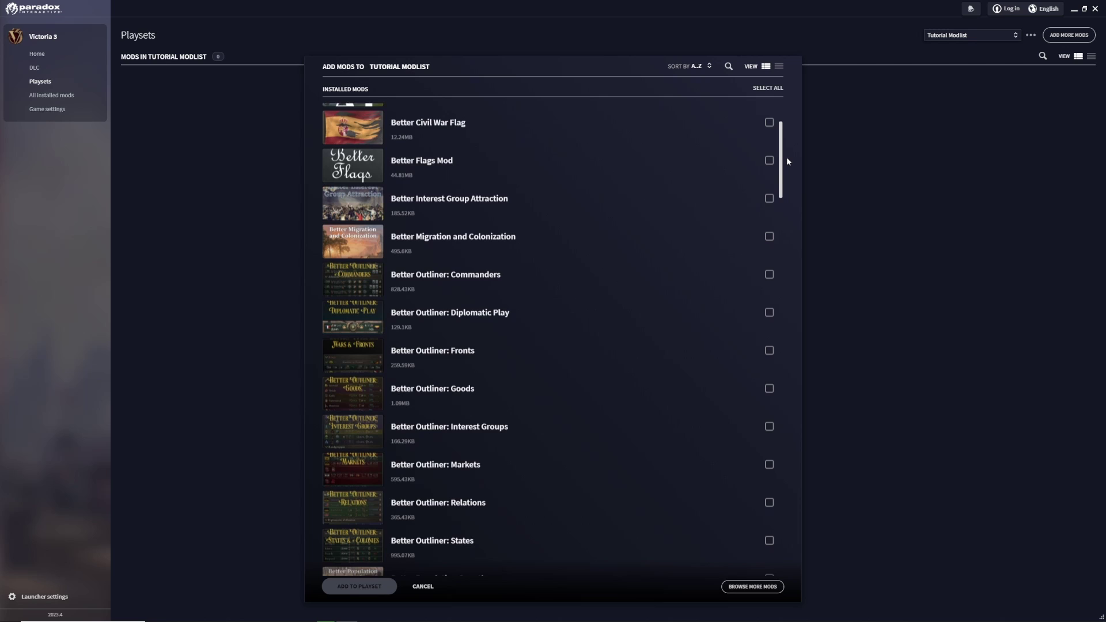
scroll(788, 166, "down", 3)
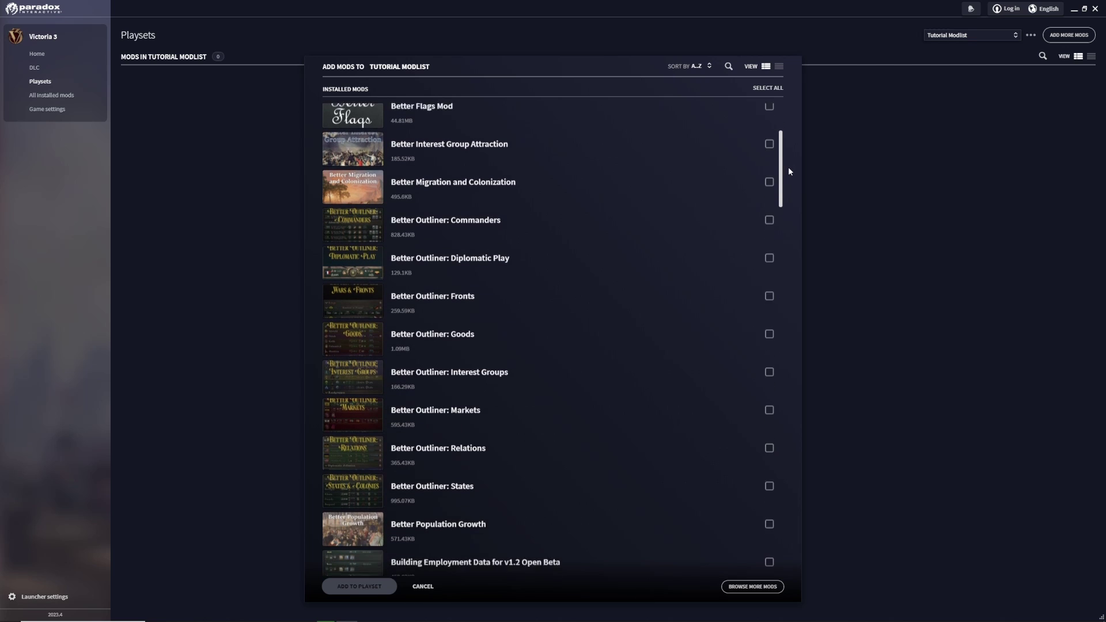
scroll(786, 144, "up", 6)
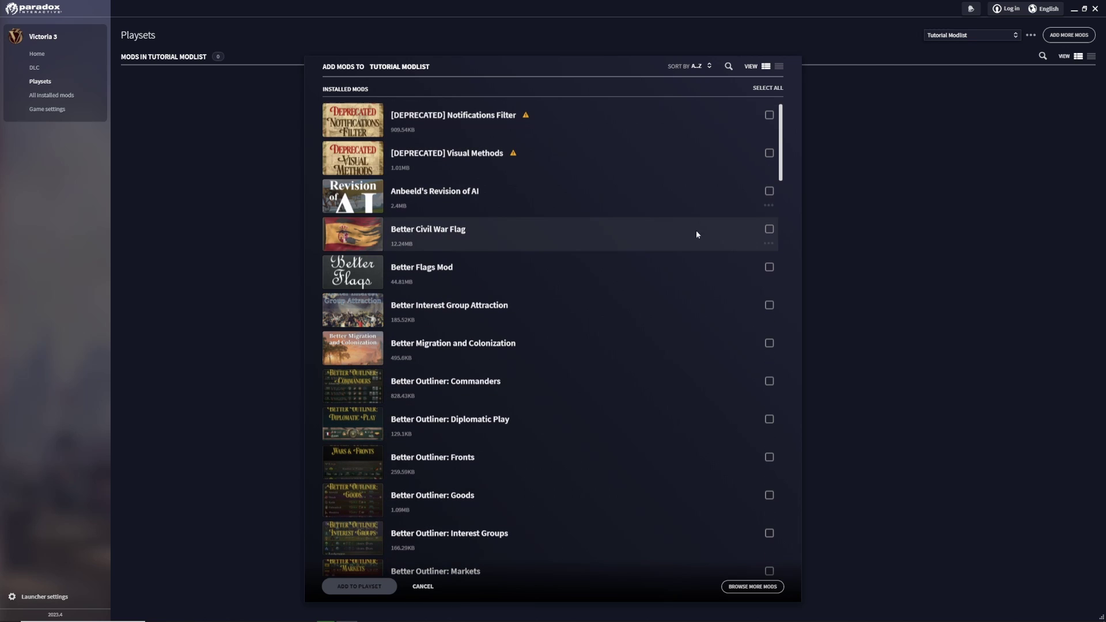
left_click(769, 191)
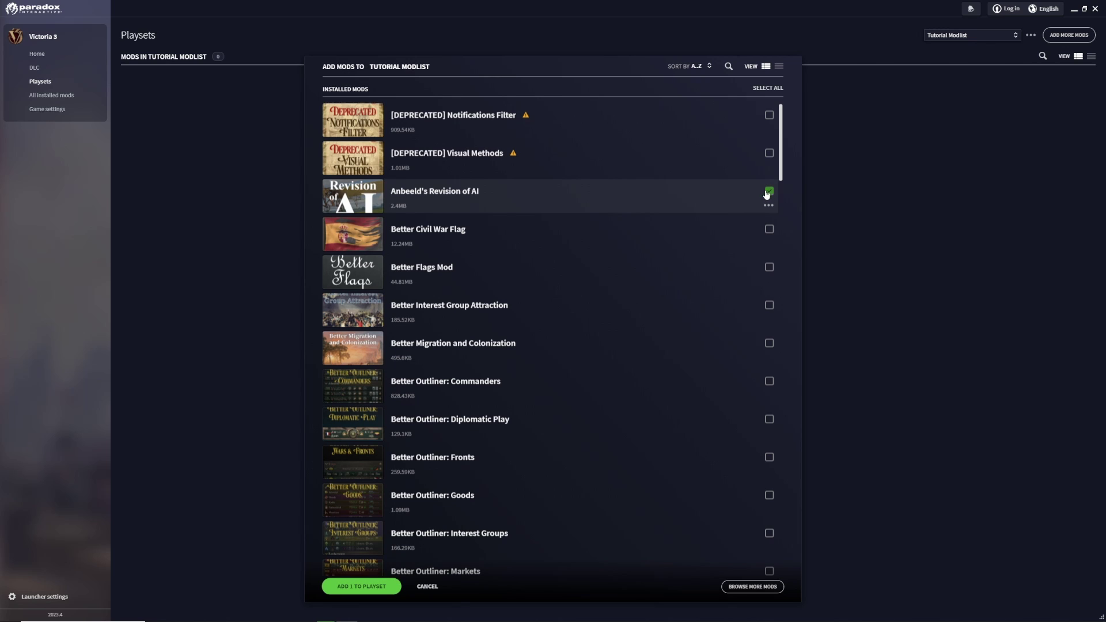
left_click(355, 587)
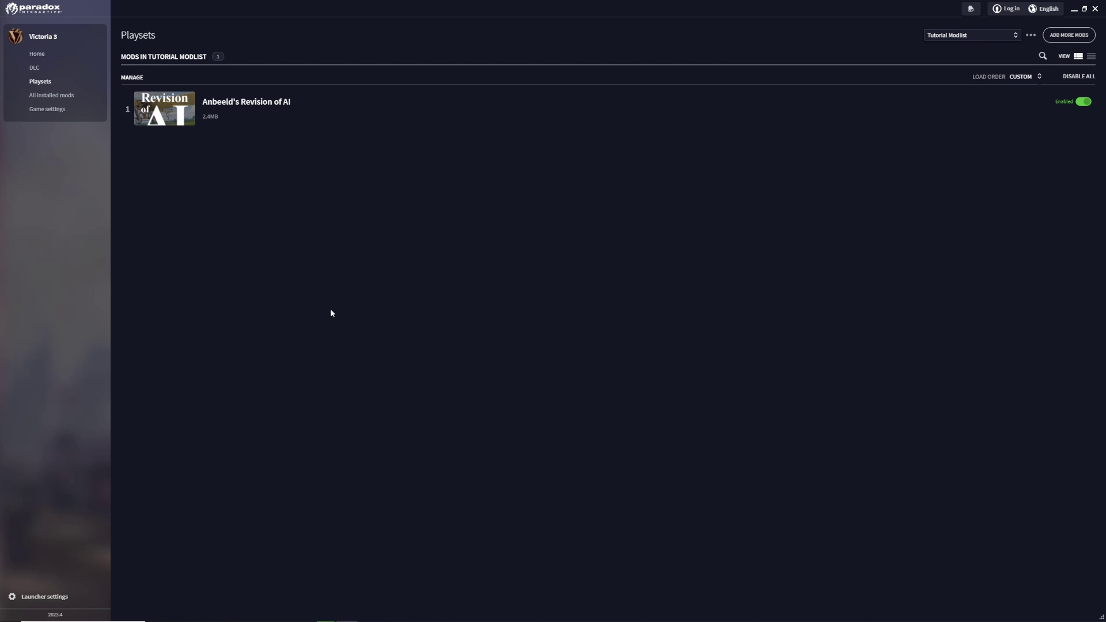
Step: Switch to Steam, open Victoria 3's Workshop and list its items by most subscribed
left_click(345, 611)
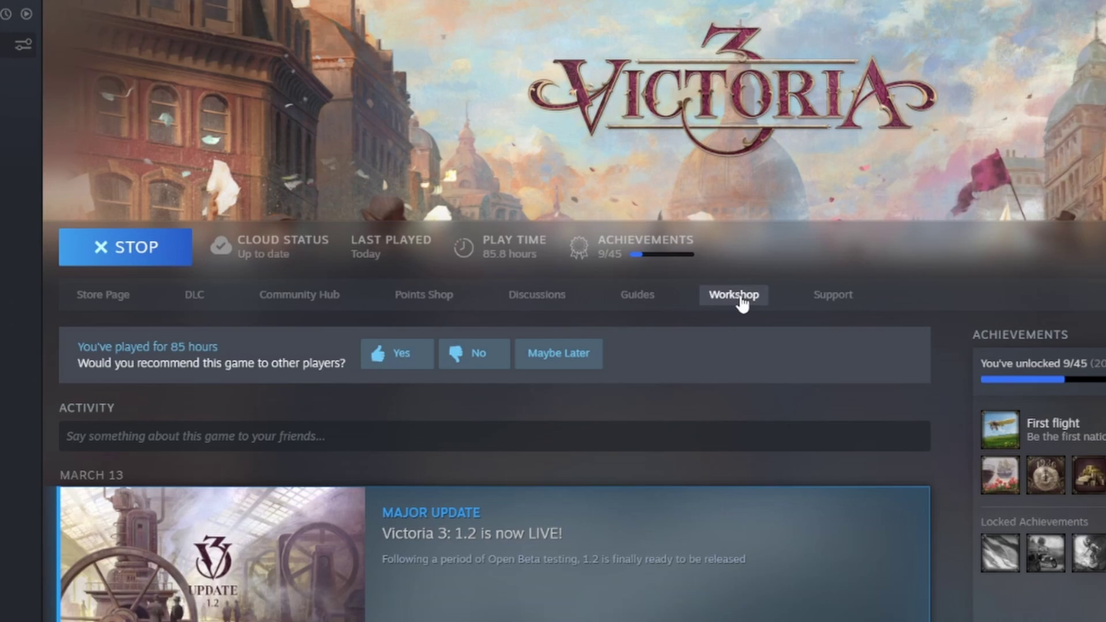
left_click(740, 299)
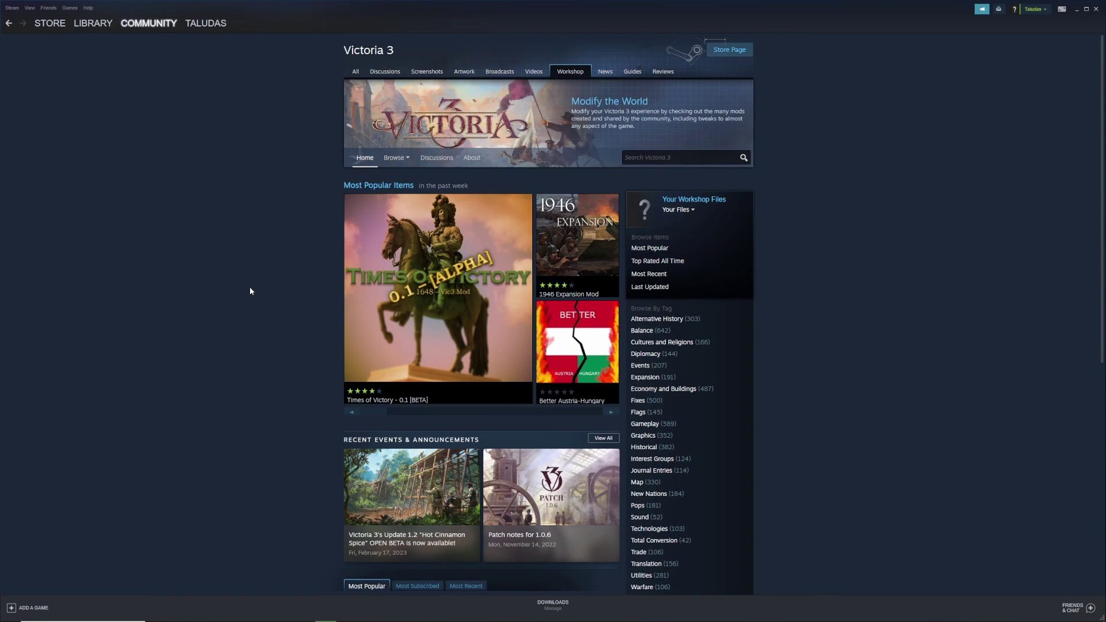
scroll(270, 292, "down", 6)
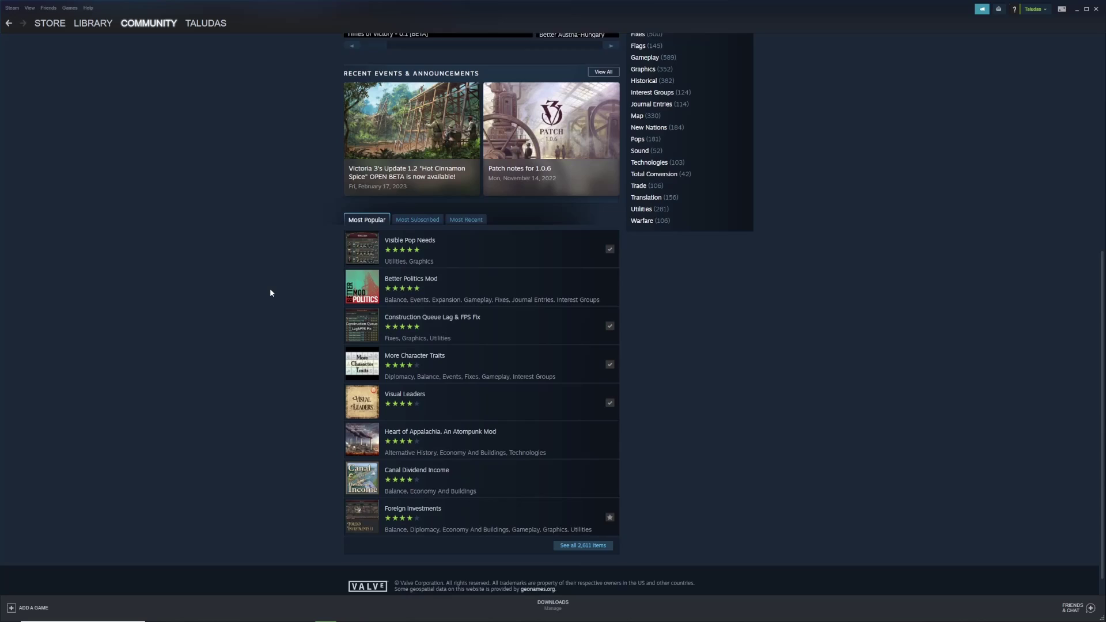
scroll(270, 292, "down", 1)
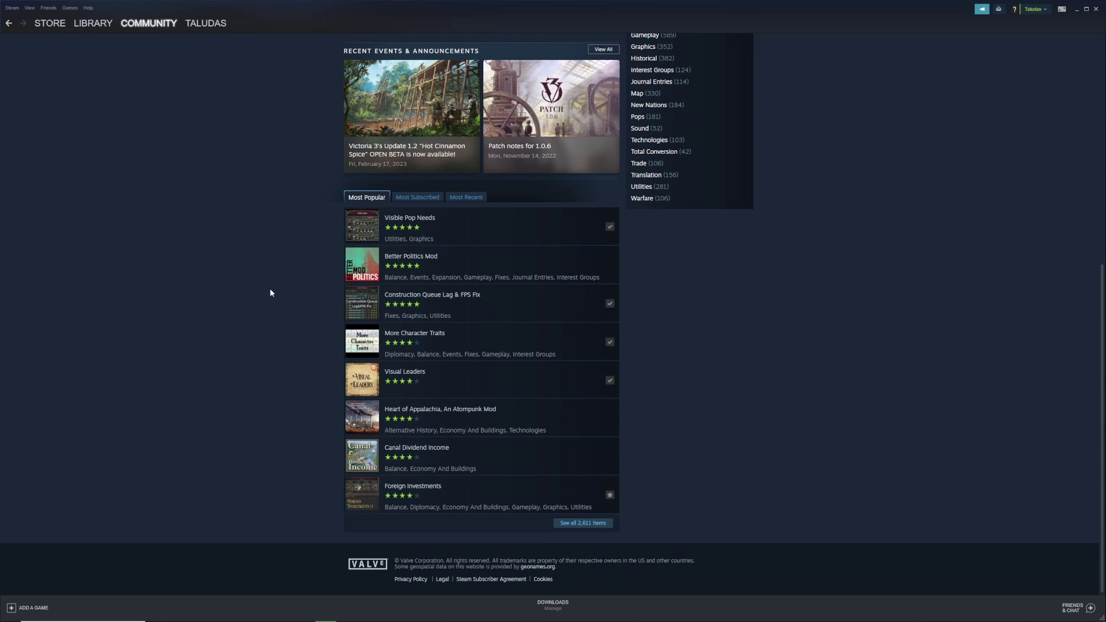
left_click(418, 198)
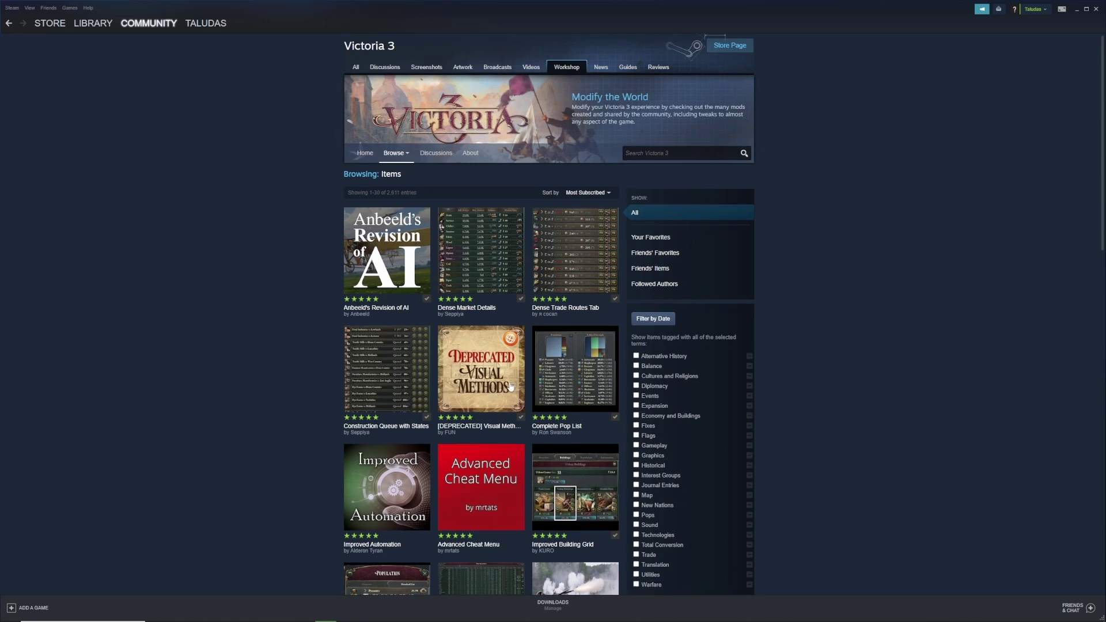
Step: Find the More Spreadsheets mod in the Workshop, view its first preview image and subscribe to it
scroll(500, 352, "down", 5)
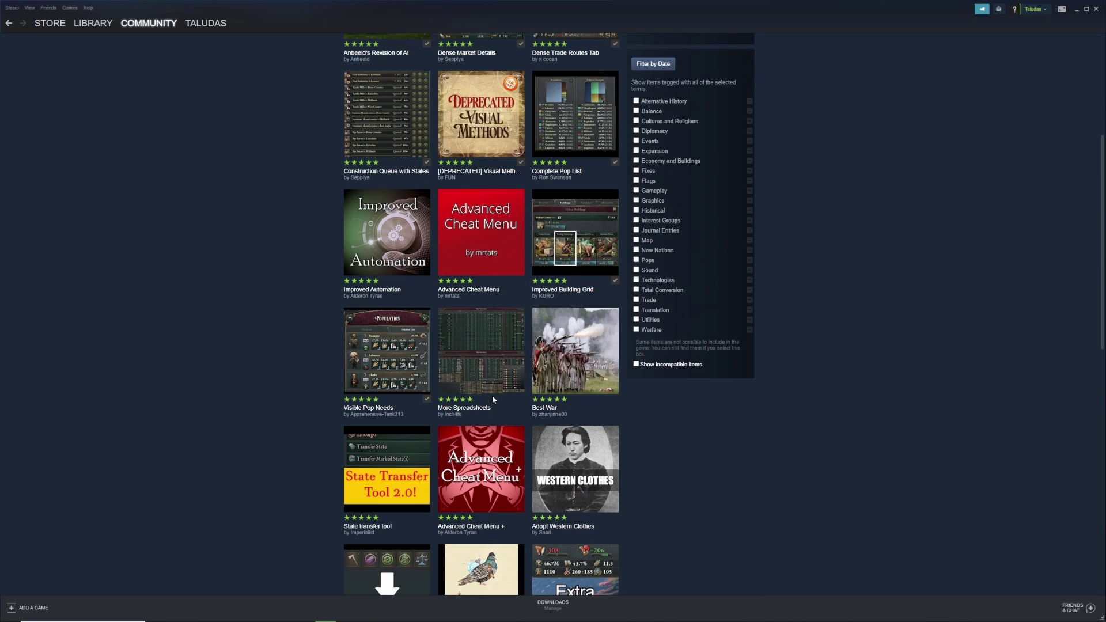
left_click(500, 356)
left_click(441, 226)
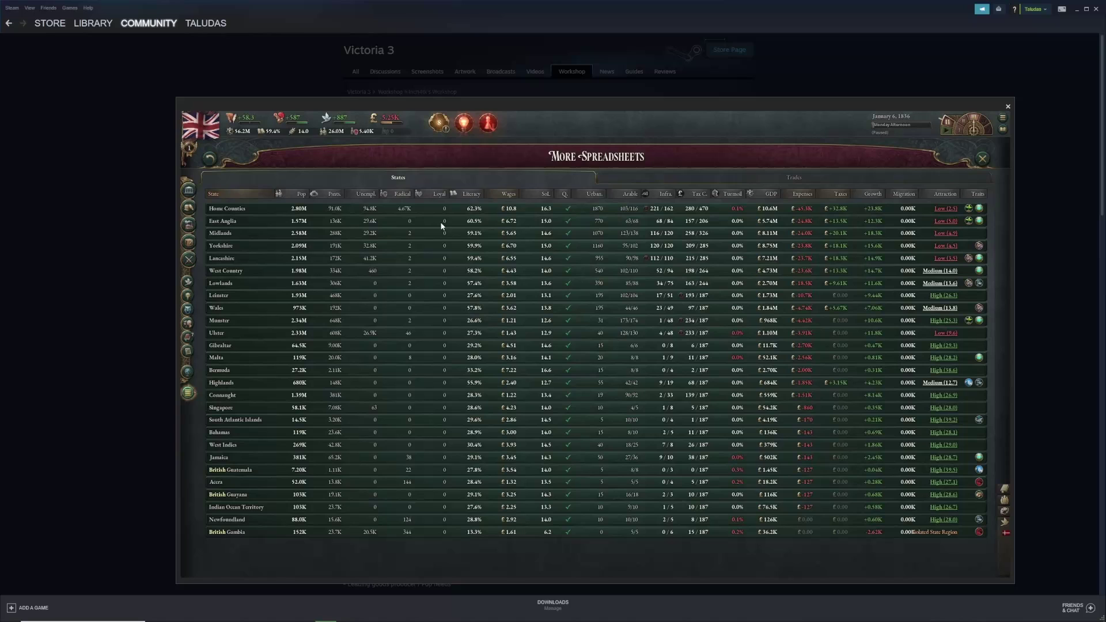
left_click(1009, 107)
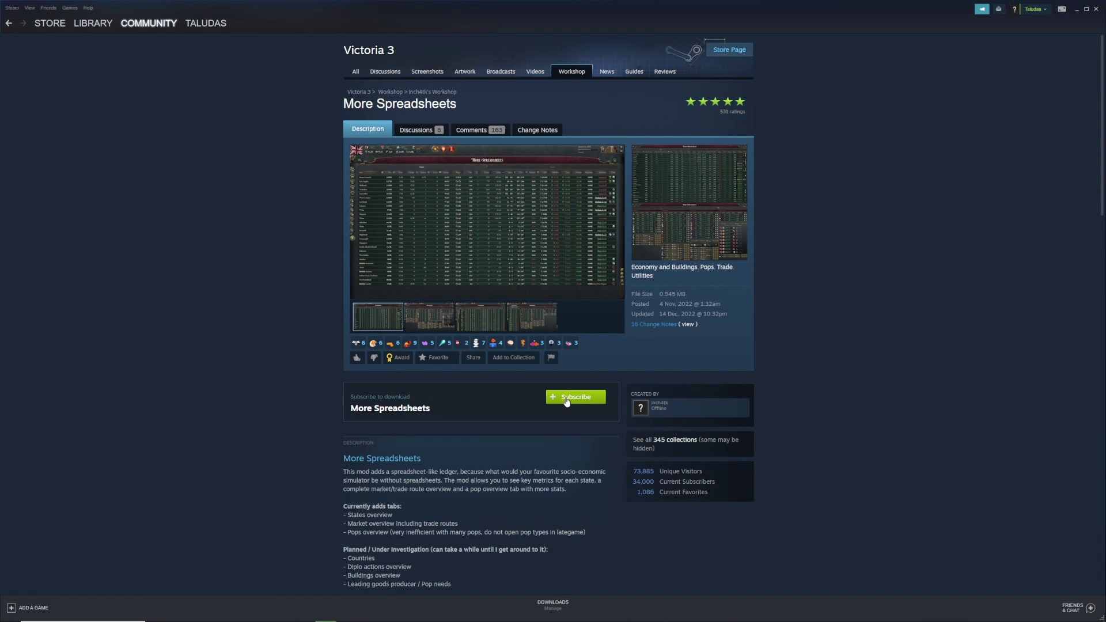
left_click(566, 398)
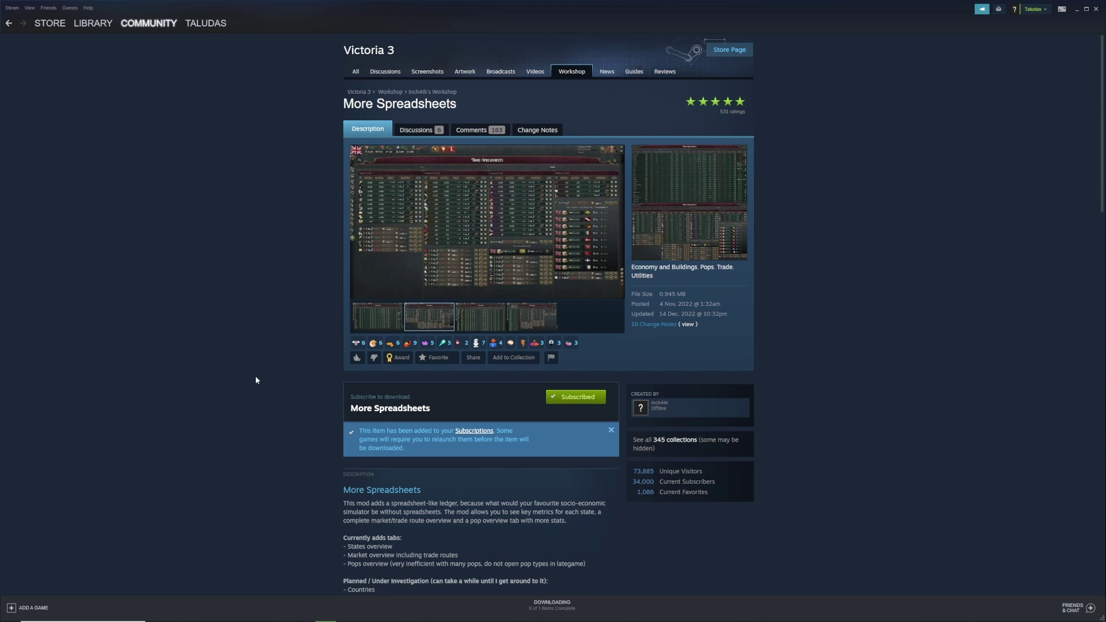
Step: Back in the Paradox launcher, add More Spreadsheets to Tutorial Modlist and move Anbeeld's Revision of AI below it in the load order
key("alt+Tab")
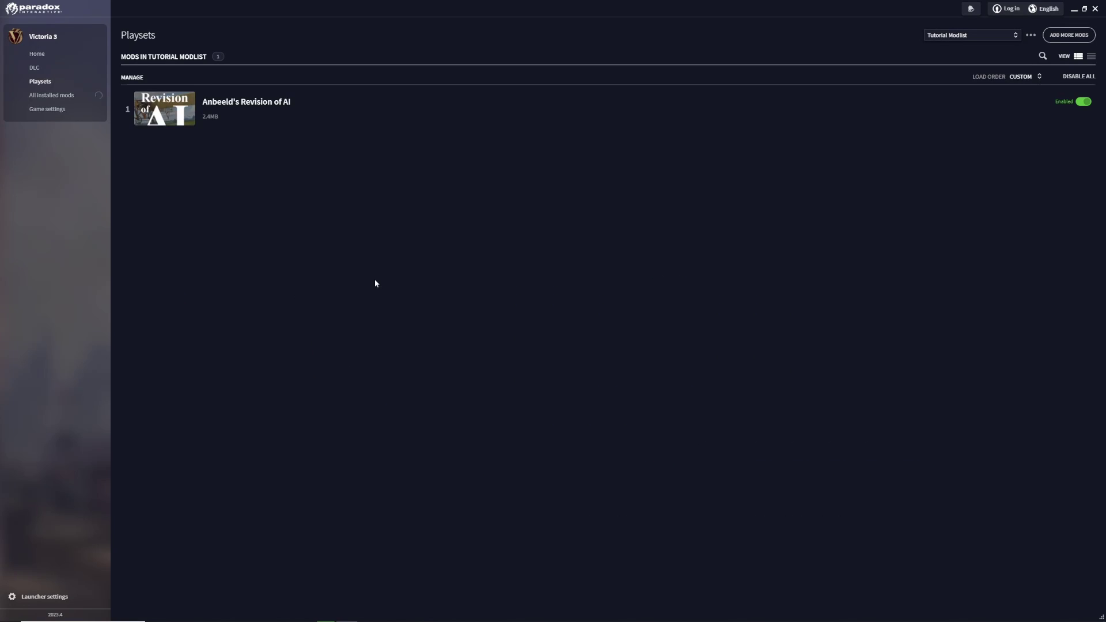
mouse_move(147, 69)
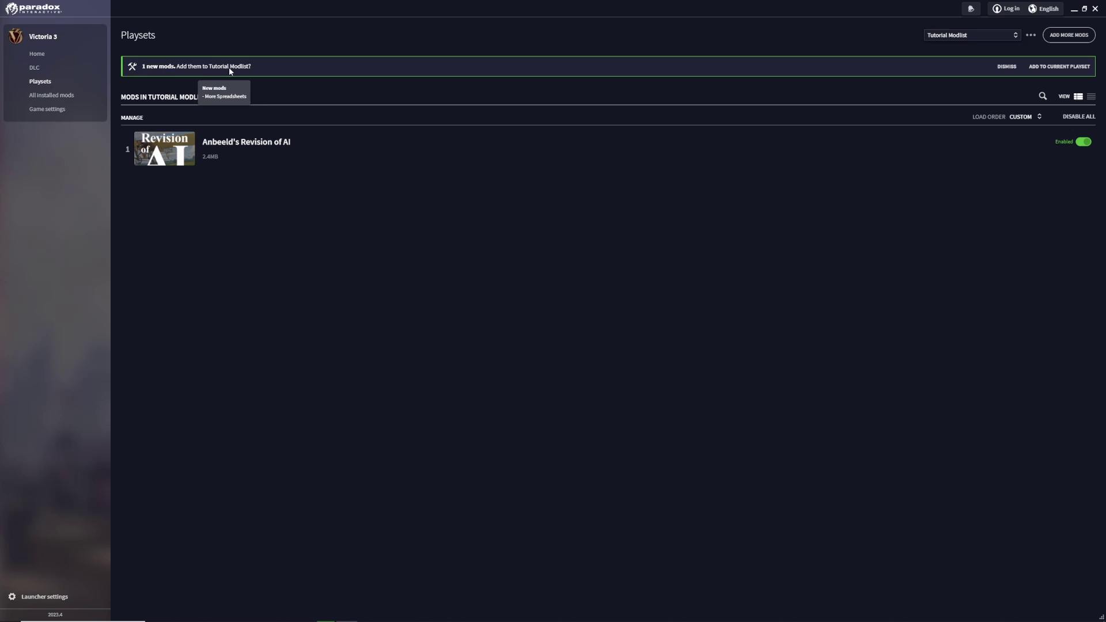
left_click(1049, 67)
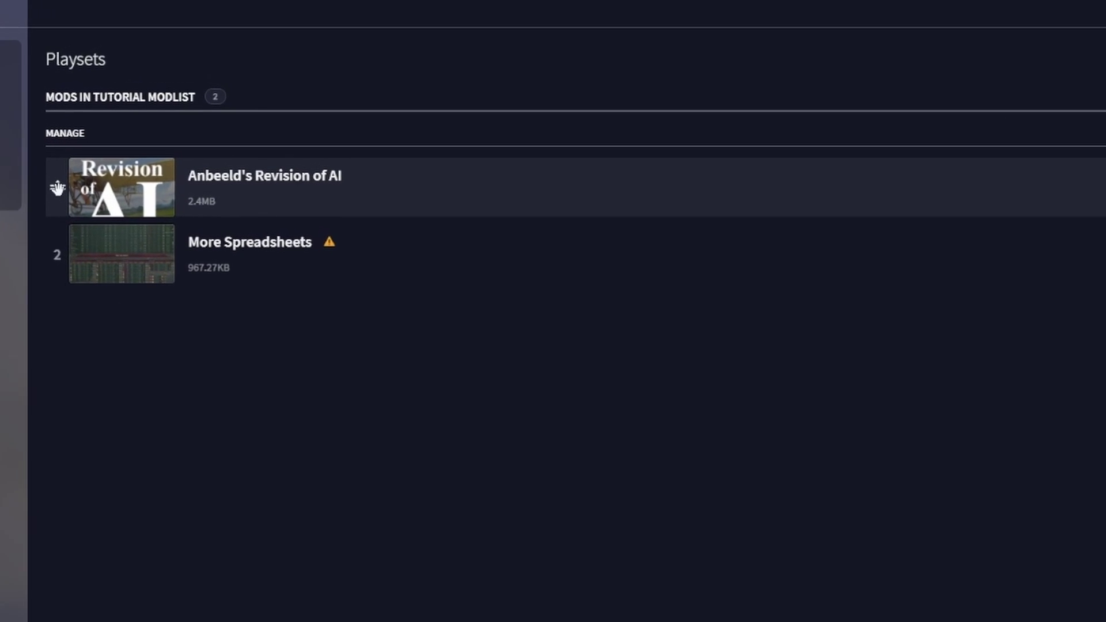
left_click_drag(57, 187, 32, 286)
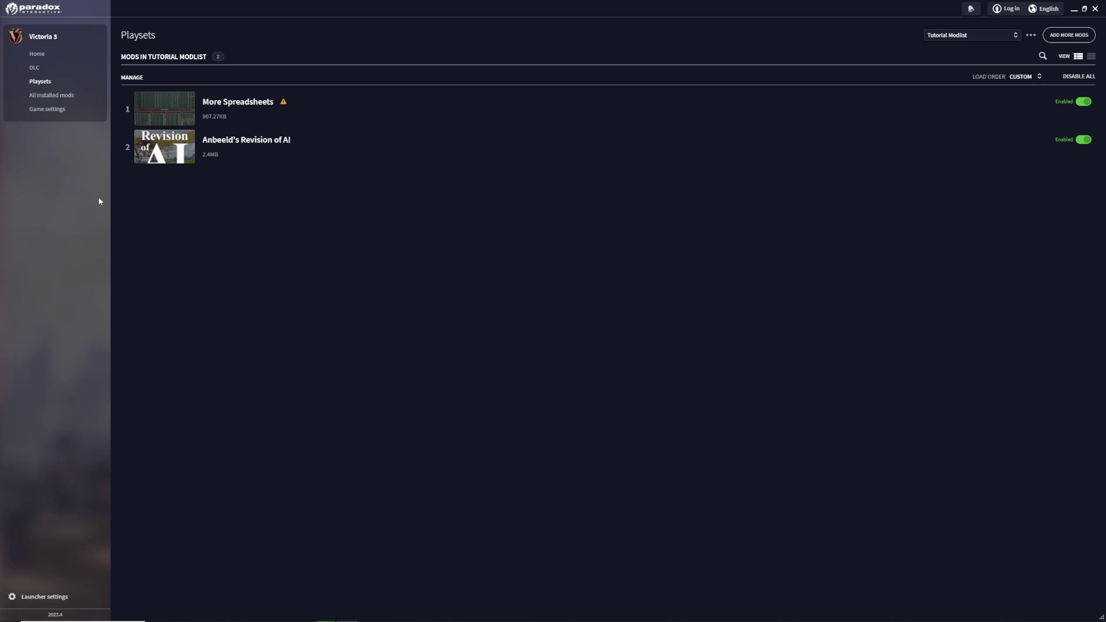
Step: Select Tutorial Modlist as the playset to play with on the launcher's home page
left_click(38, 54)
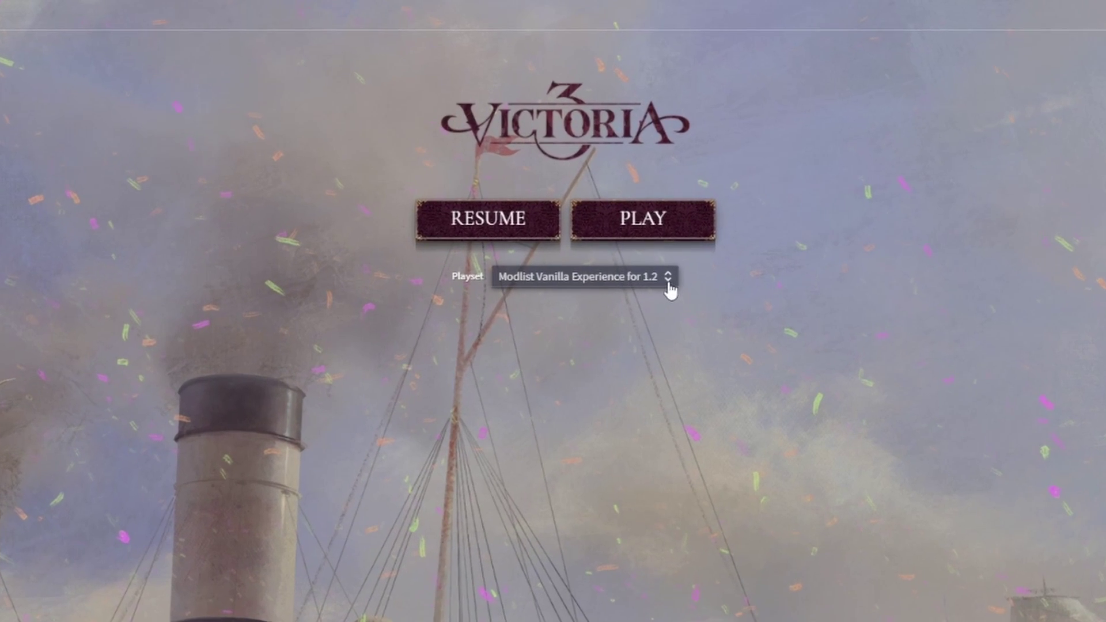
left_click(668, 280)
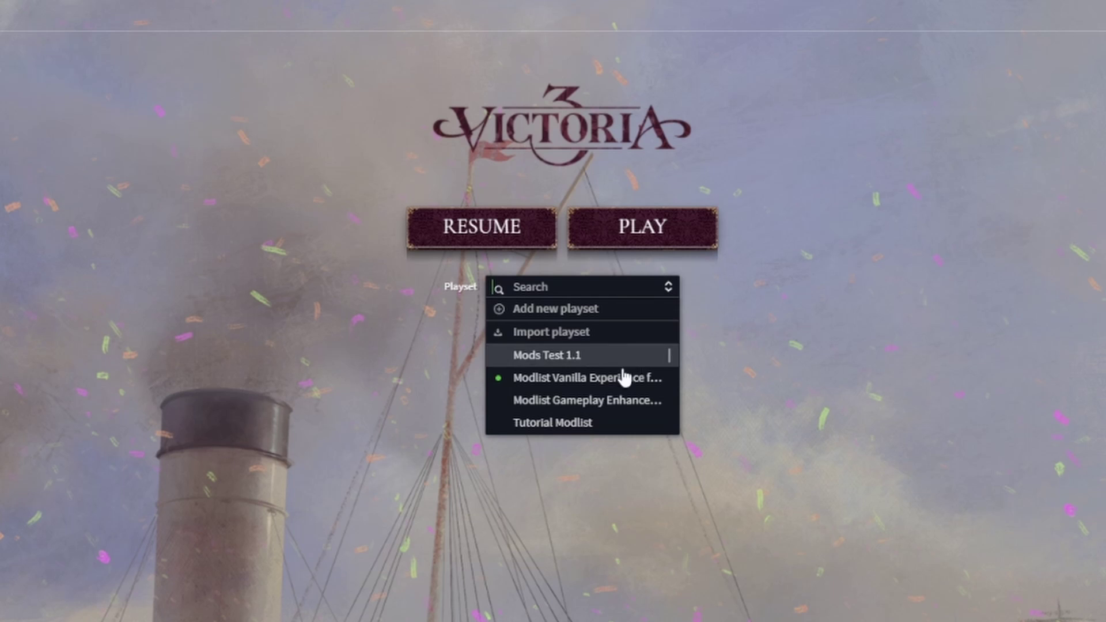
left_click(540, 426)
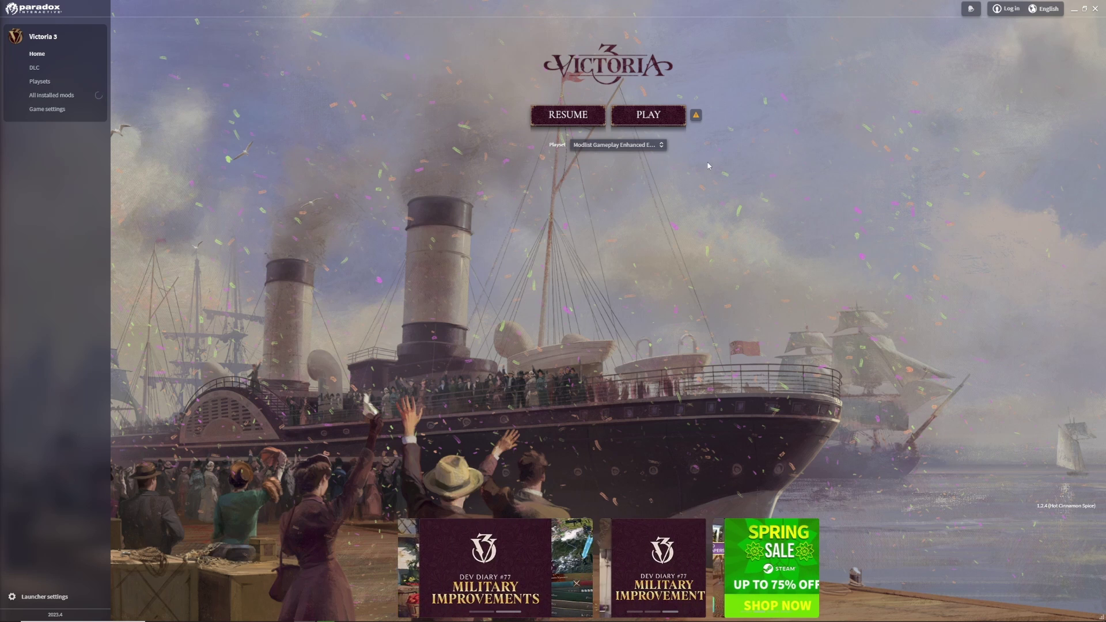
Step: Check the home page's playset warning and look through the Modlist Gameplay Enhanced Experience for 1.2 playset for mods marked with a warning
mouse_move(697, 117)
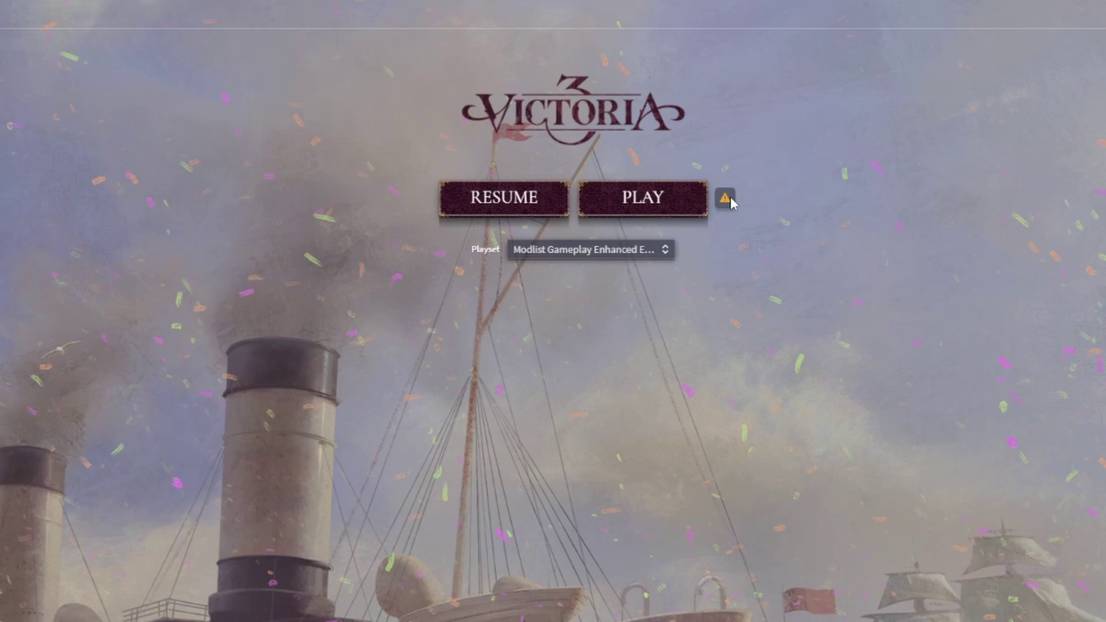
mouse_move(726, 199)
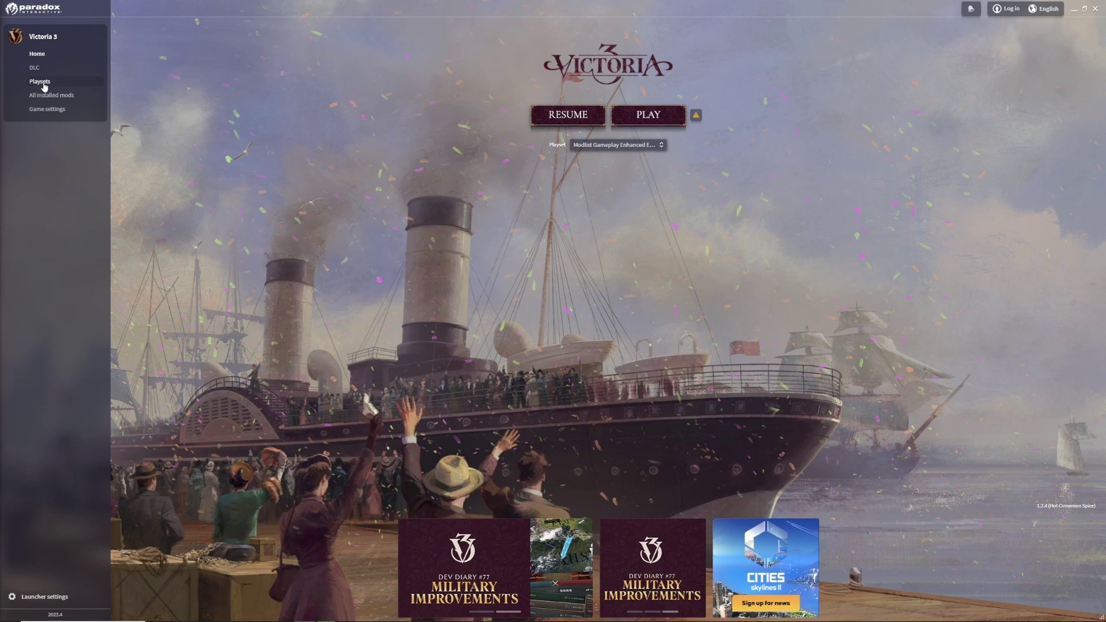
left_click(41, 82)
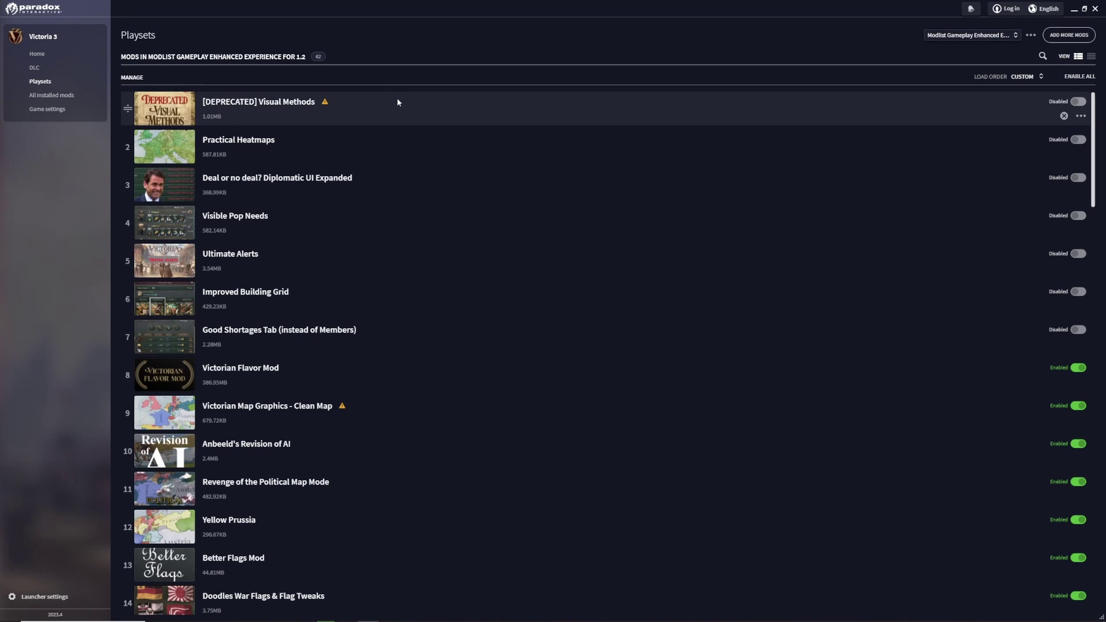
scroll(454, 218, "down", 5)
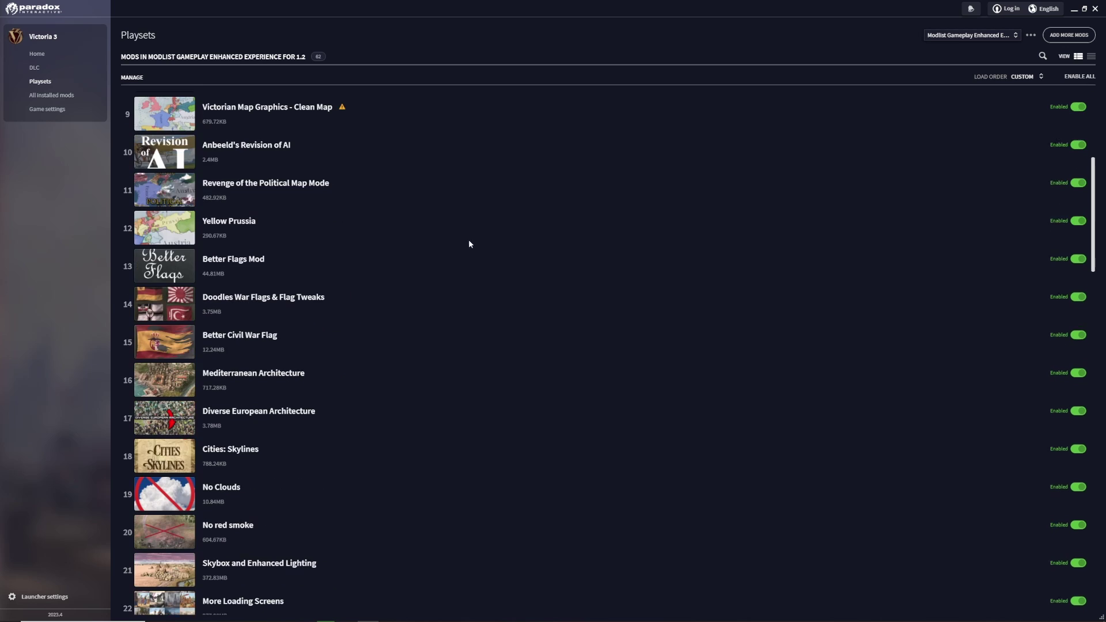
scroll(369, 230, "up", 5)
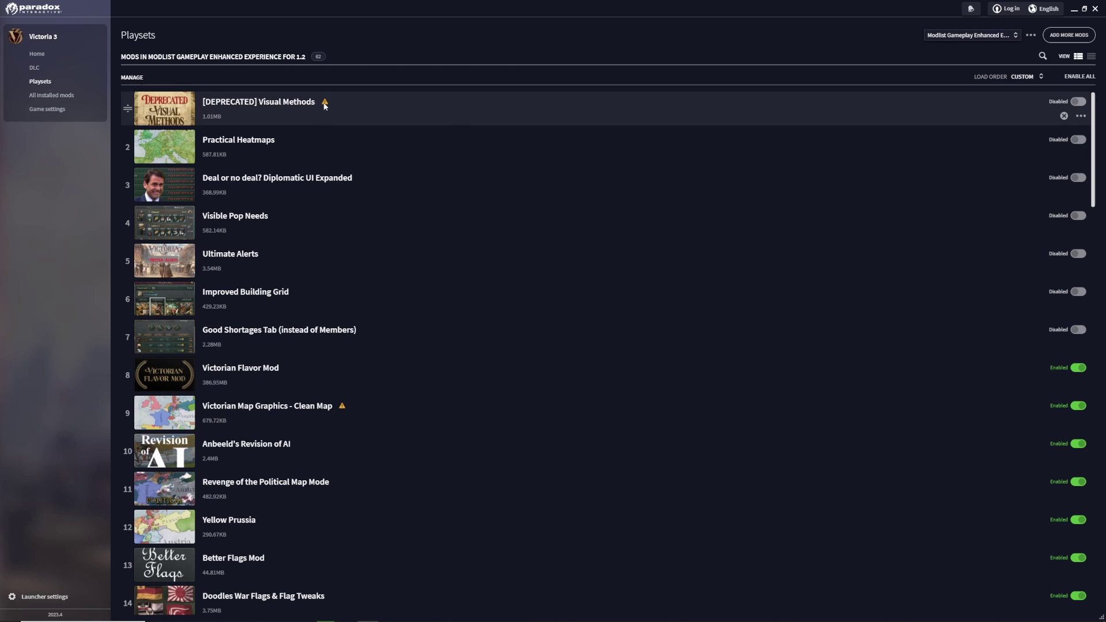
Step: Check the warning on the [DEPRECATED] Visual Methods mod and review the Modlist Gameplay Enhanced Experience for 1.2 playset's mod list again
mouse_move(326, 106)
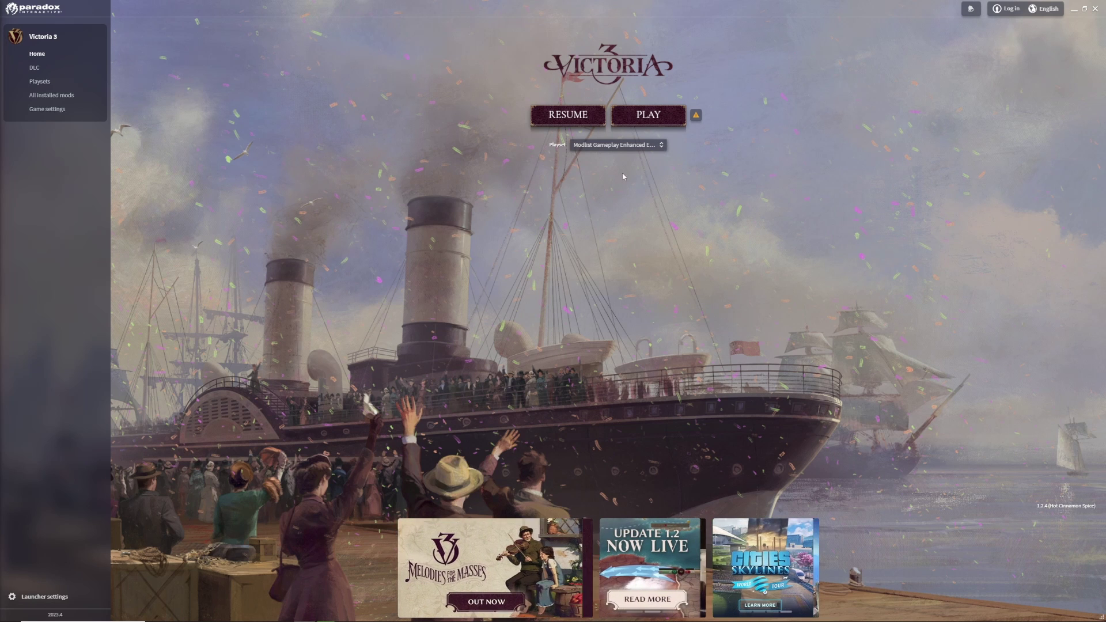
left_click(70, 82)
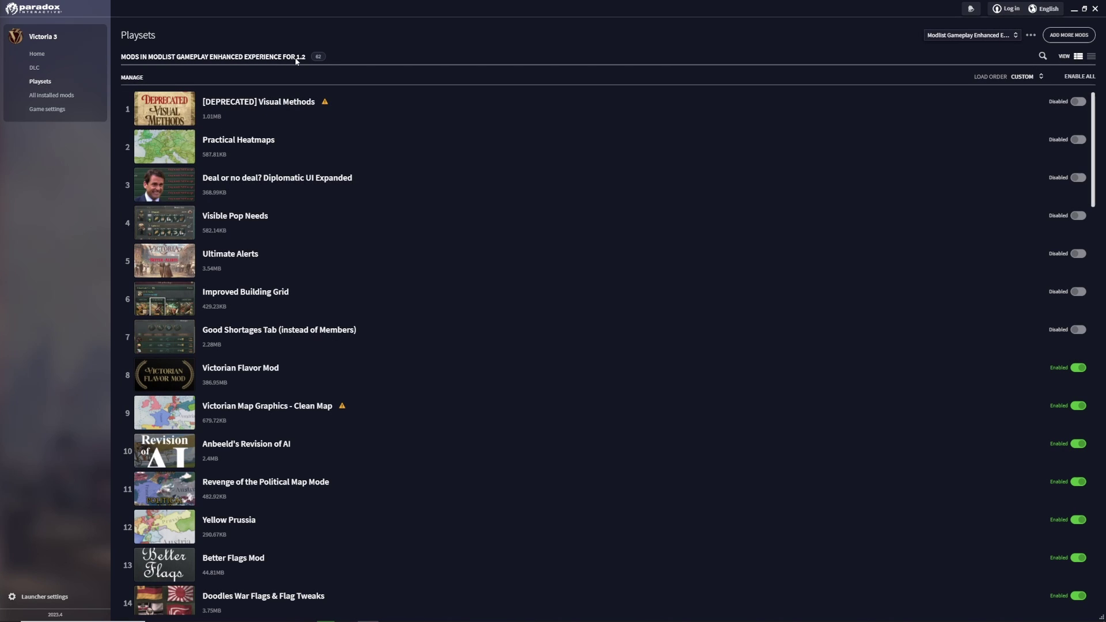
left_click(37, 54)
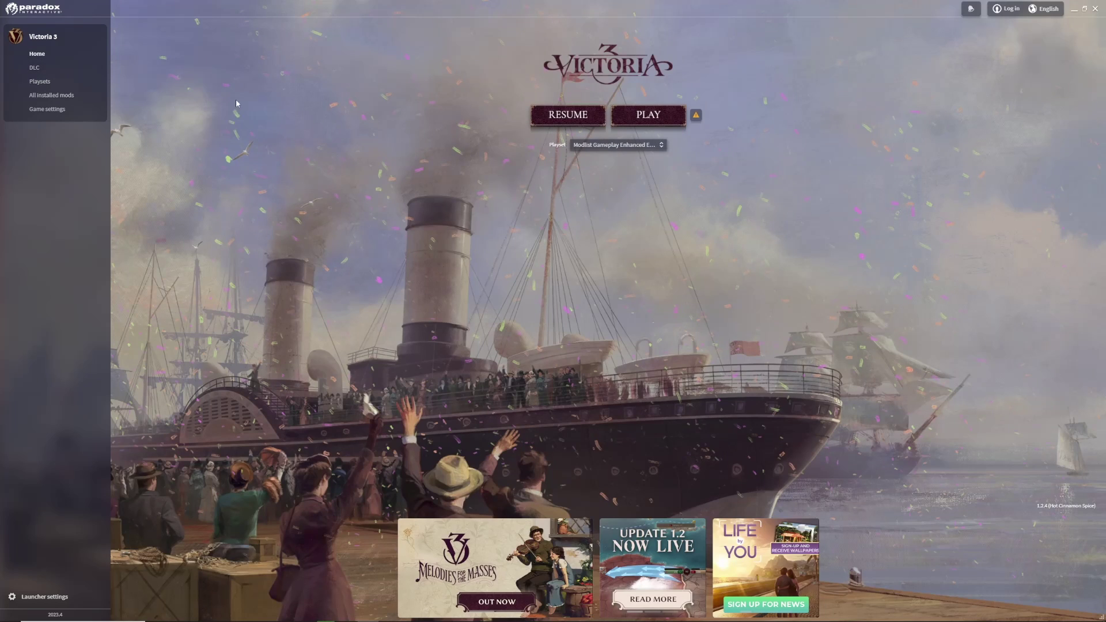
Step: Launch Victoria 3 with the Modlist Vanilla Experience playset and try to continue the most recent France save from the main menu
left_click(662, 145)
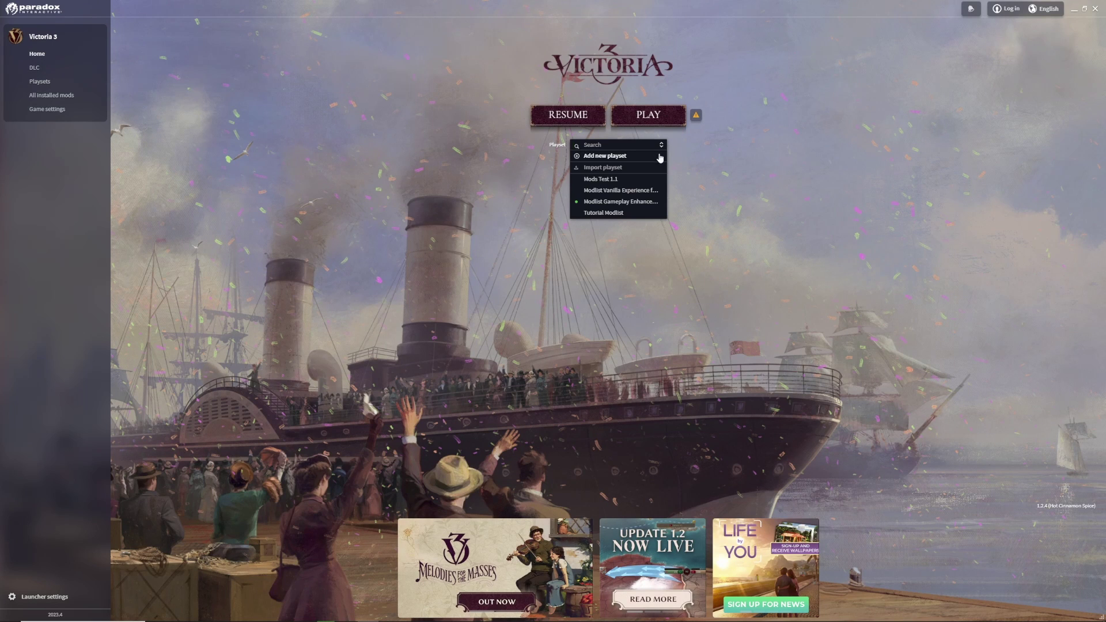
left_click(623, 193)
left_click(667, 124)
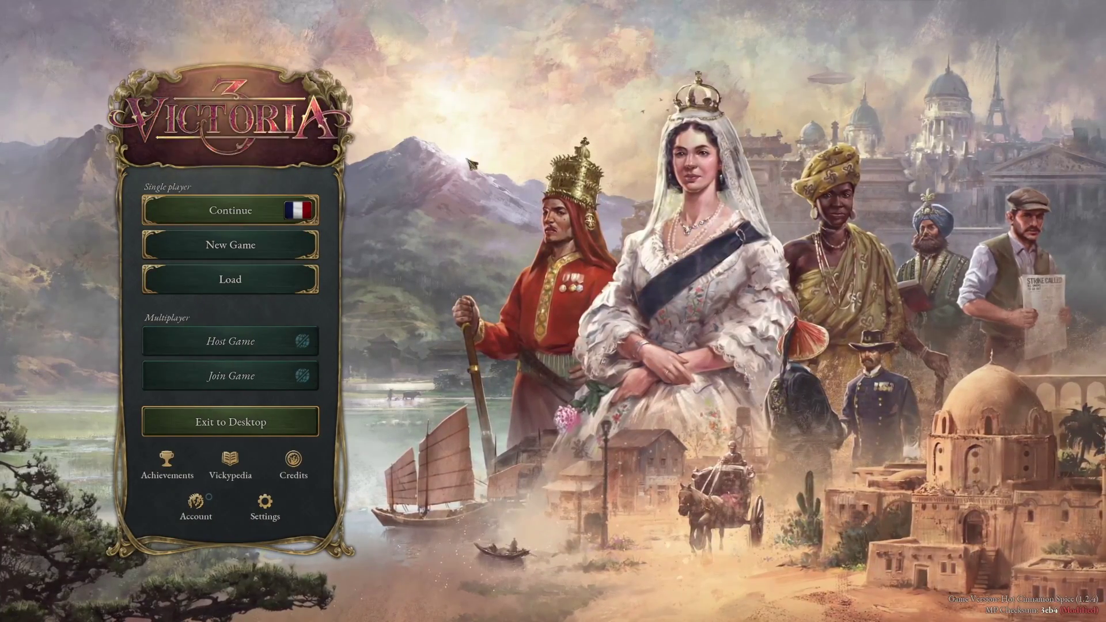
left_click(251, 215)
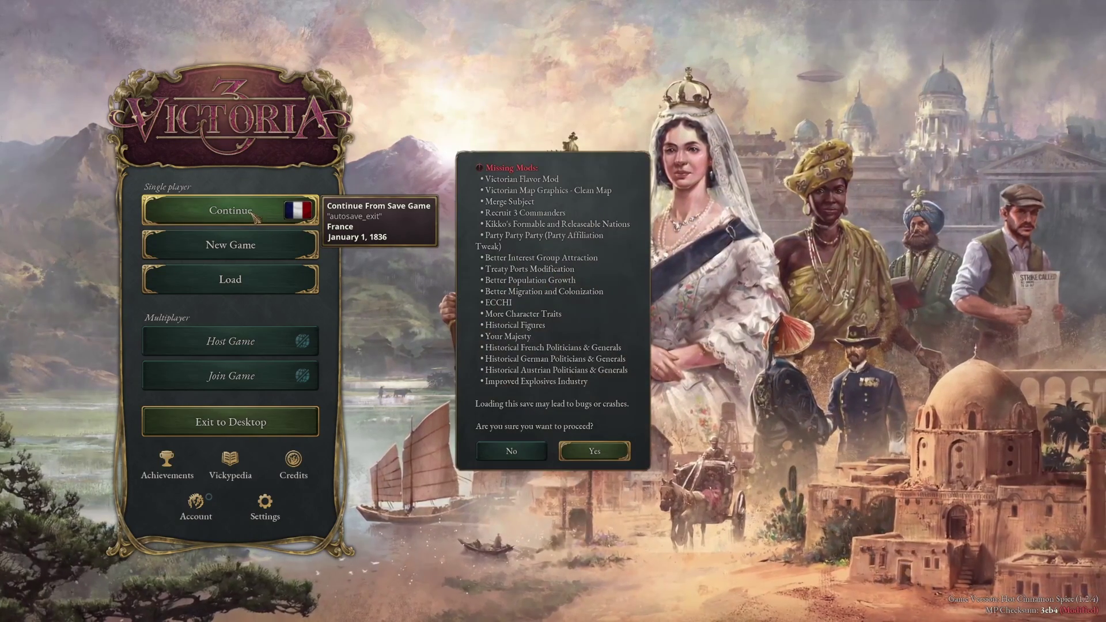